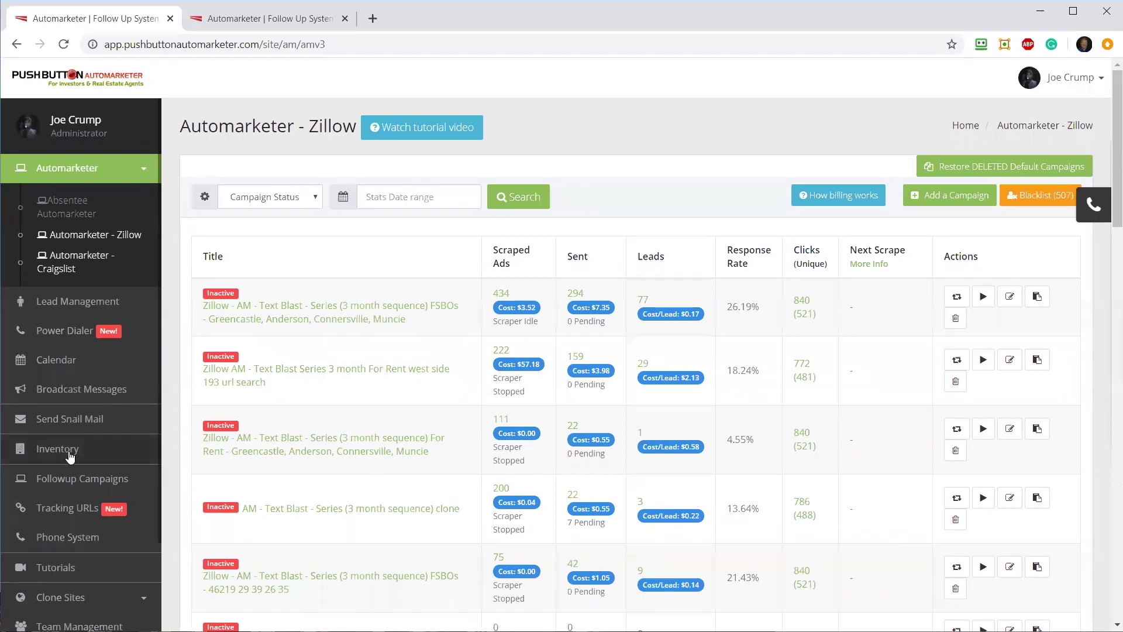
# Filter the Followup Campaigns list to the Automarketer category, leaving 13 campaigns.
pyautogui.click(76, 490)
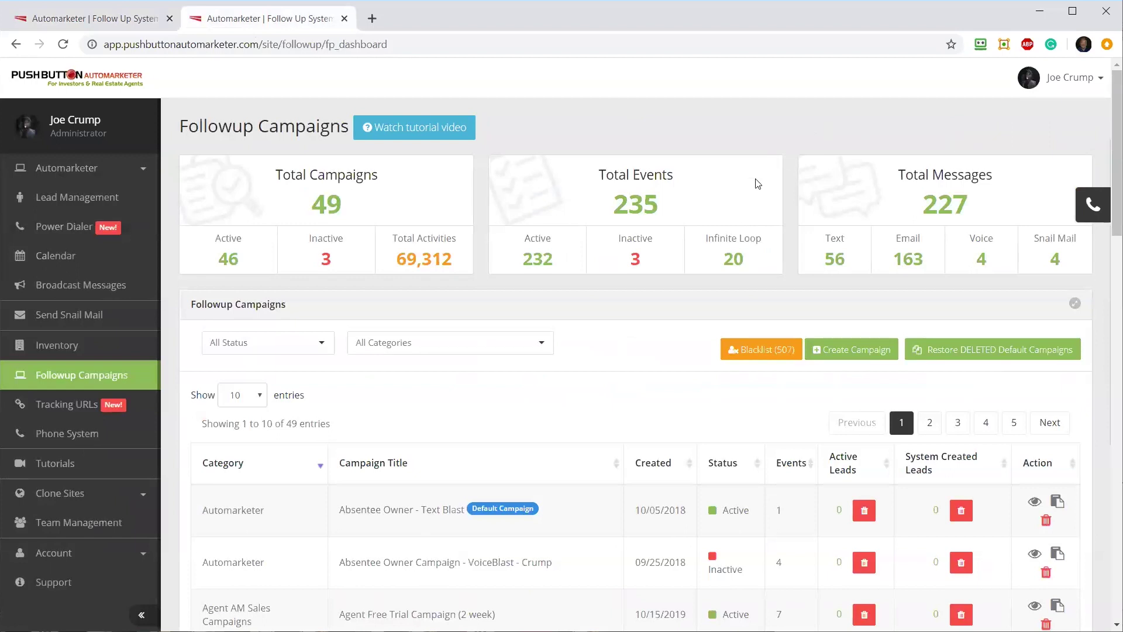
pyautogui.click(546, 353)
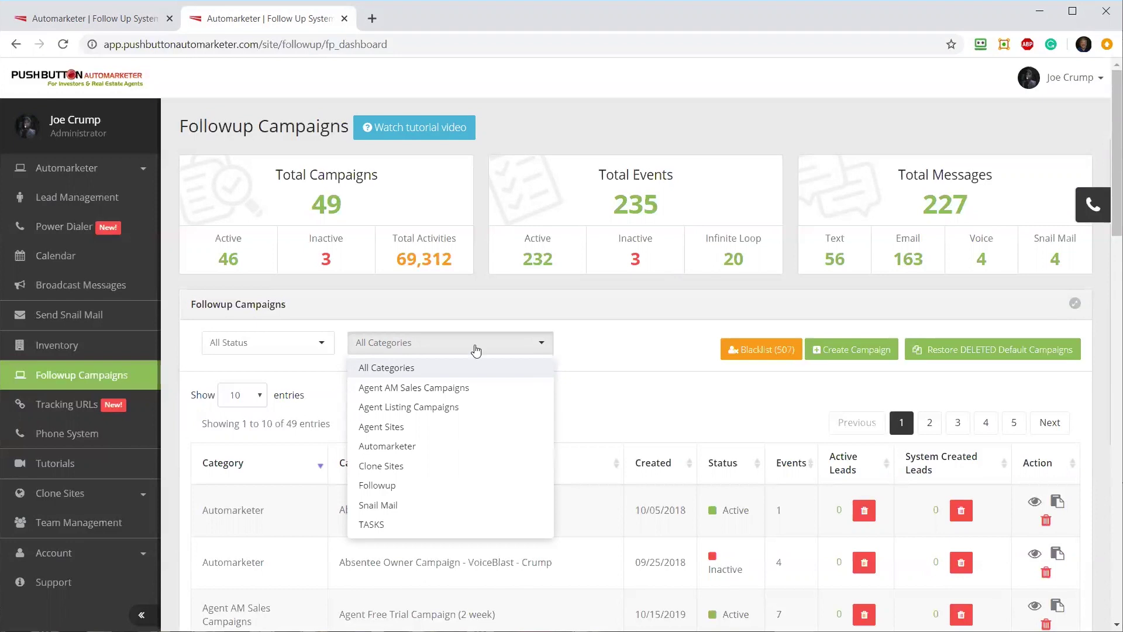
pyautogui.click(419, 450)
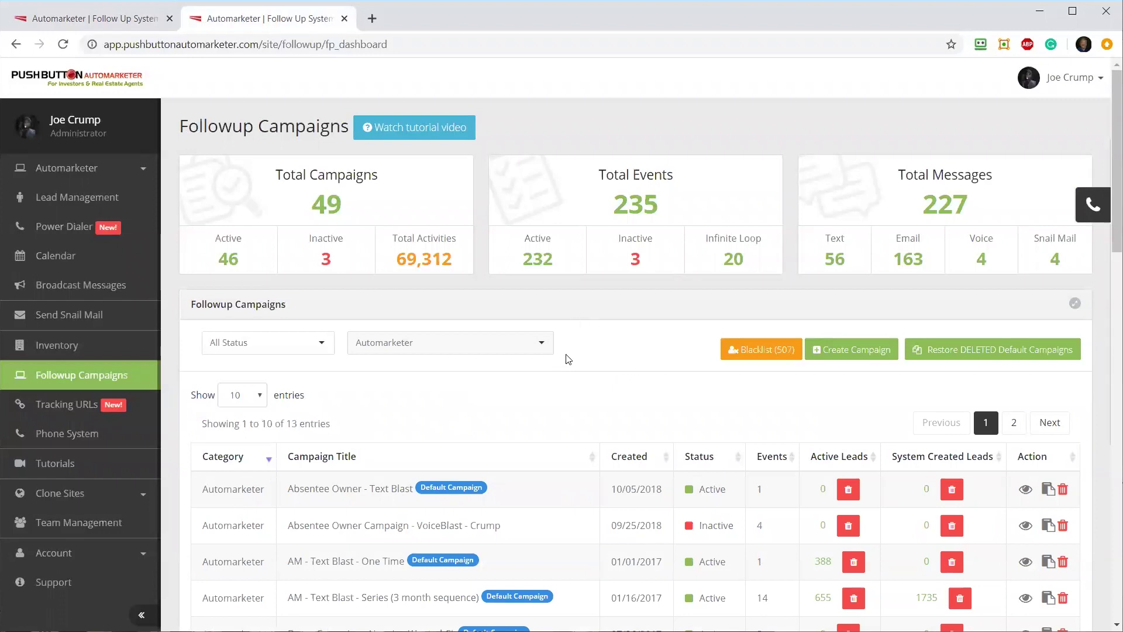
pyautogui.scroll(-3, 571, 346)
pyautogui.scroll(-1, 572, 325)
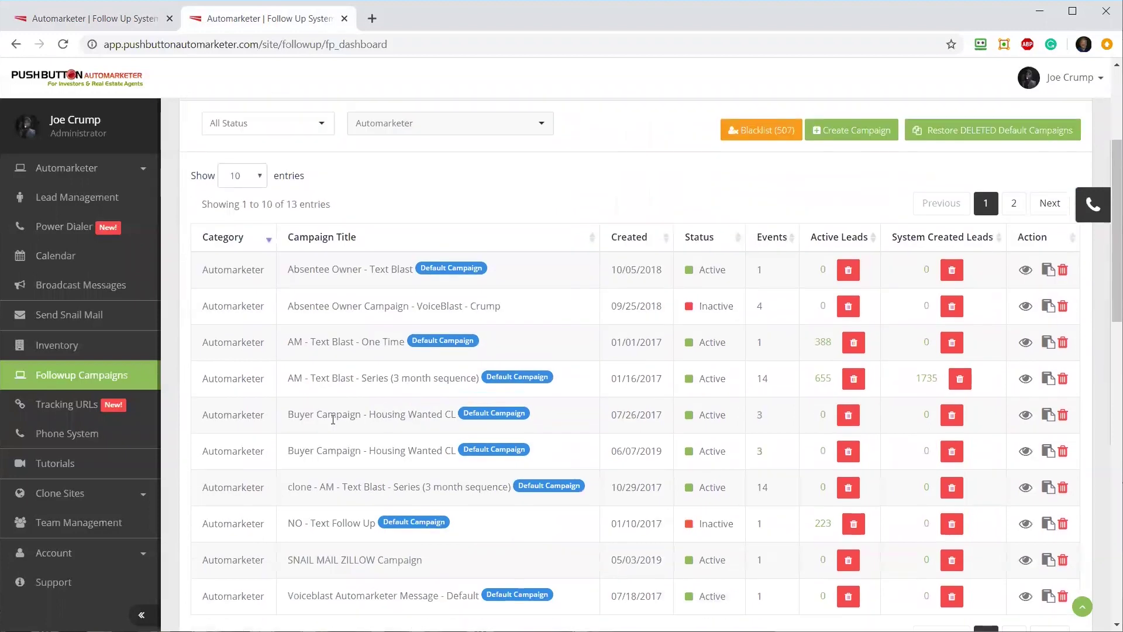
pyautogui.moveTo(316, 381); pyautogui.dragTo(455, 380)
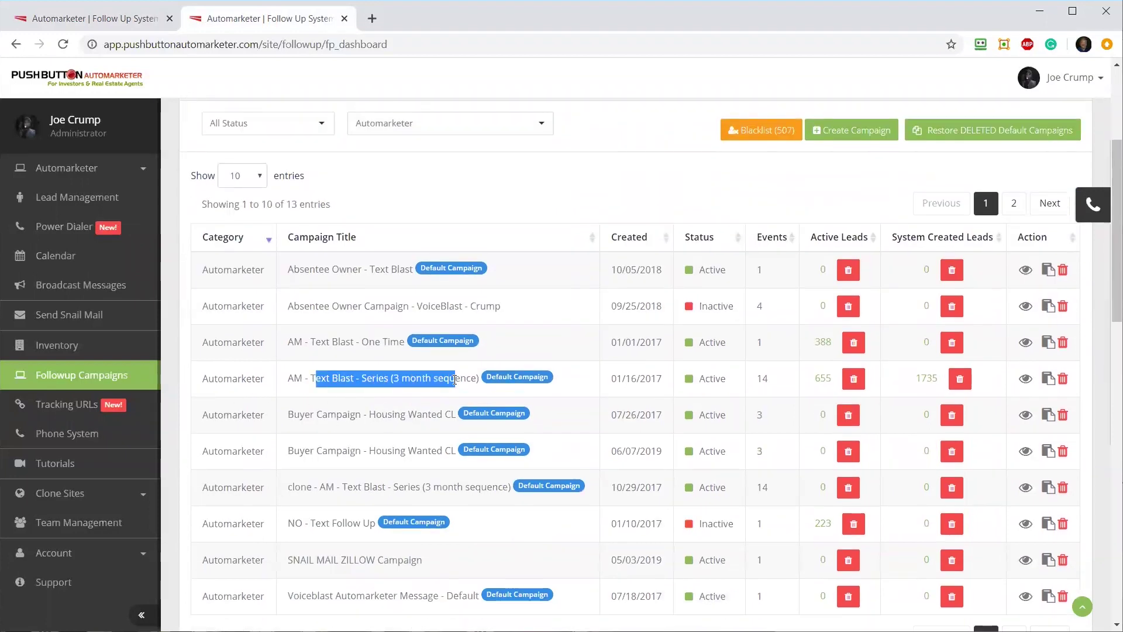
pyautogui.click(1028, 379)
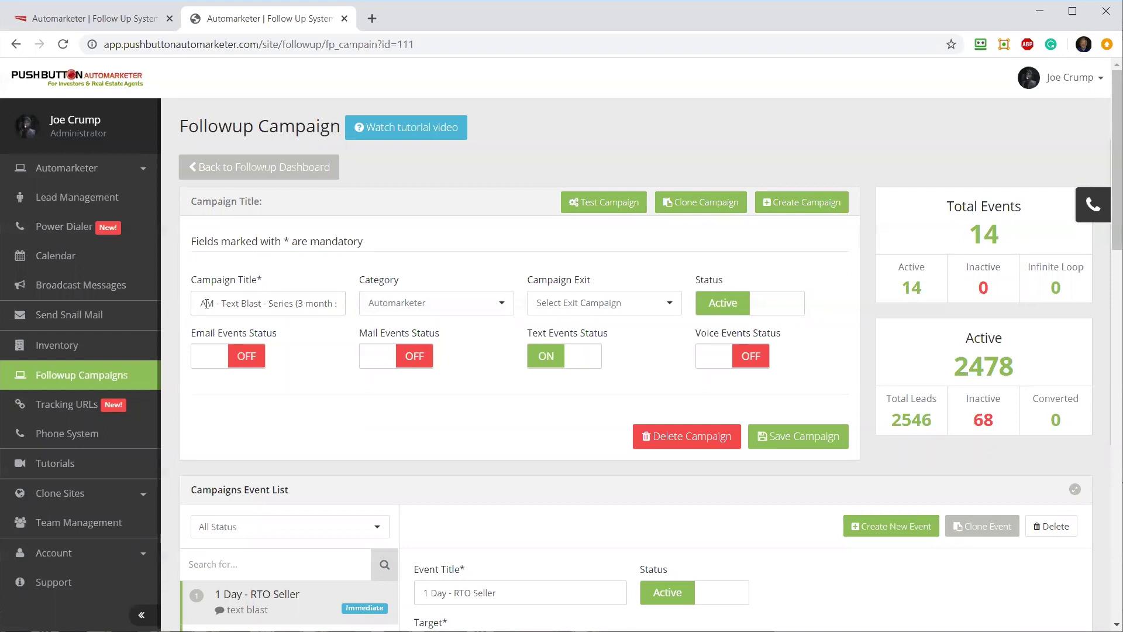
# Highlight the full 'AM - Text Blast - Series (3 month sequence)' campaign title.
pyautogui.moveTo(202, 303); pyautogui.dragTo(420, 310)
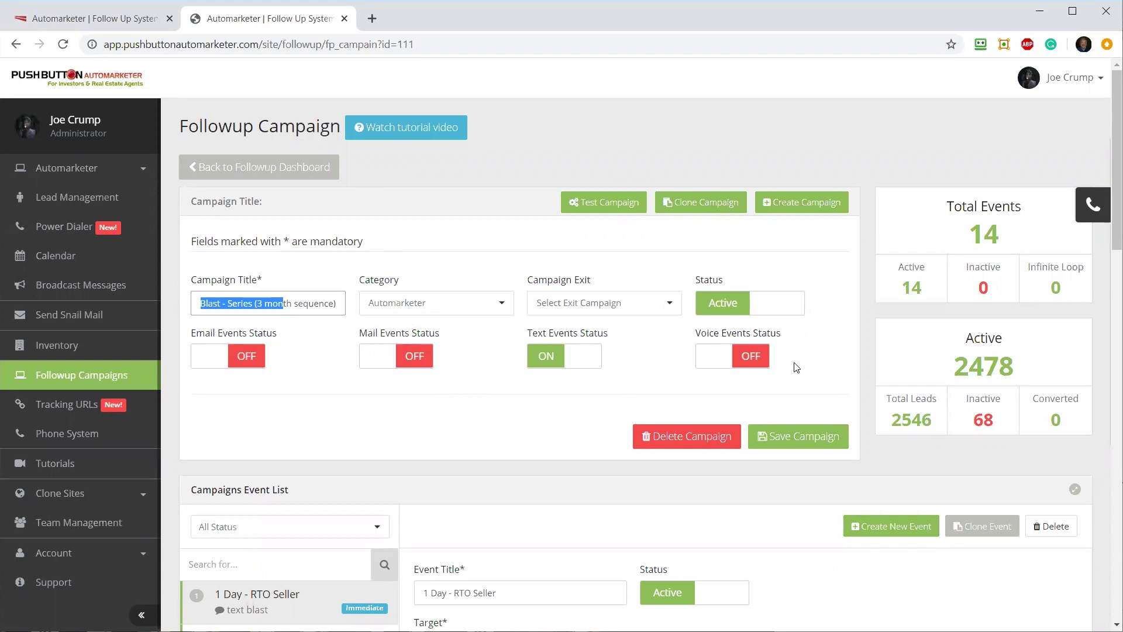
pyautogui.click(958, 374)
pyautogui.doubleClick(960, 367)
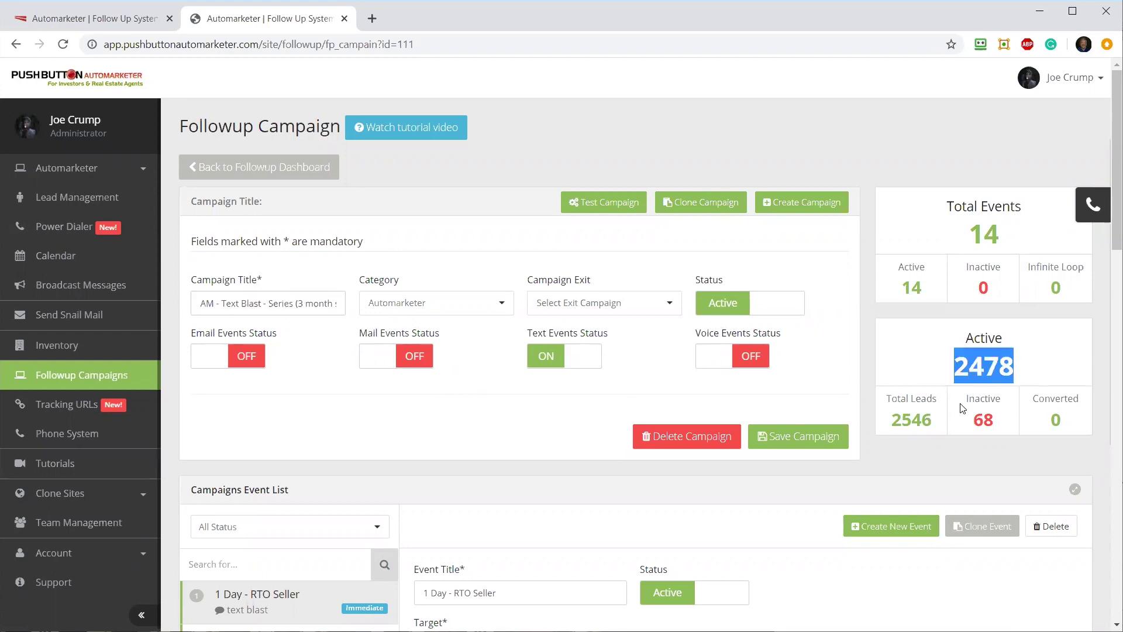
pyautogui.scroll(-4, 962, 408)
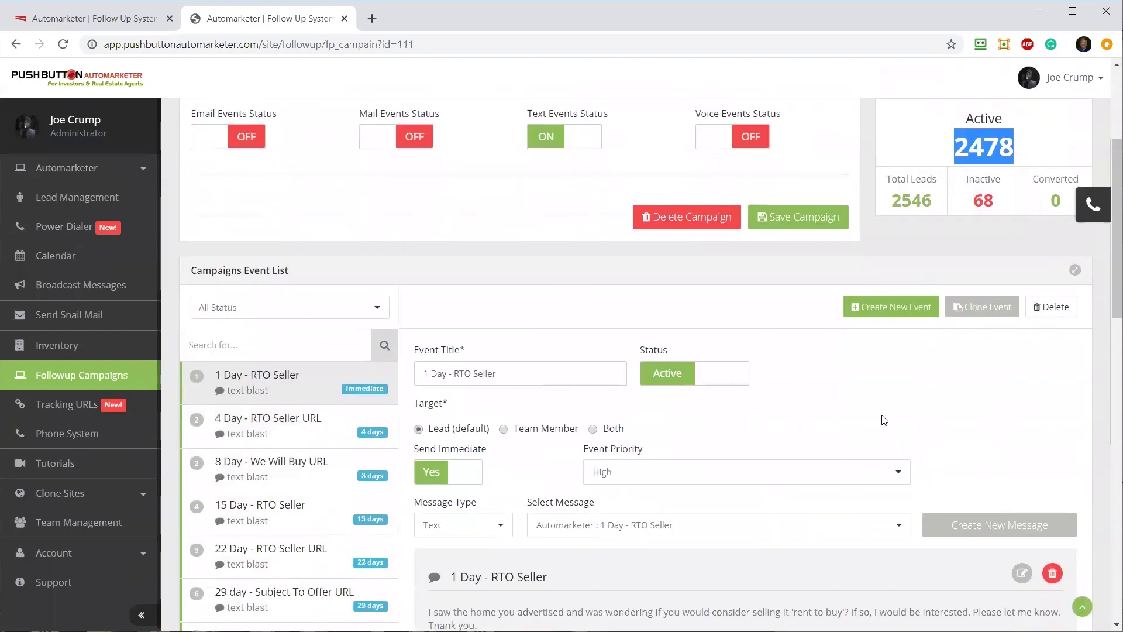
# Scroll through the 1 Day - RTO Seller event and highlight its first text message.
pyautogui.scroll(-2, 875, 415)
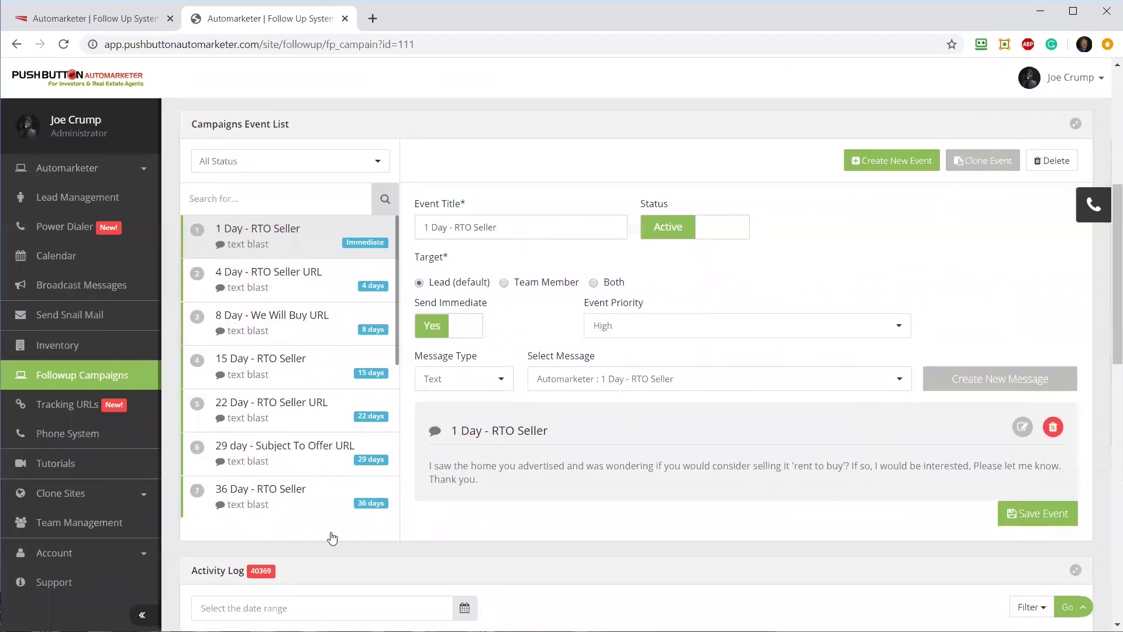
pyautogui.scroll(6, 655, 356)
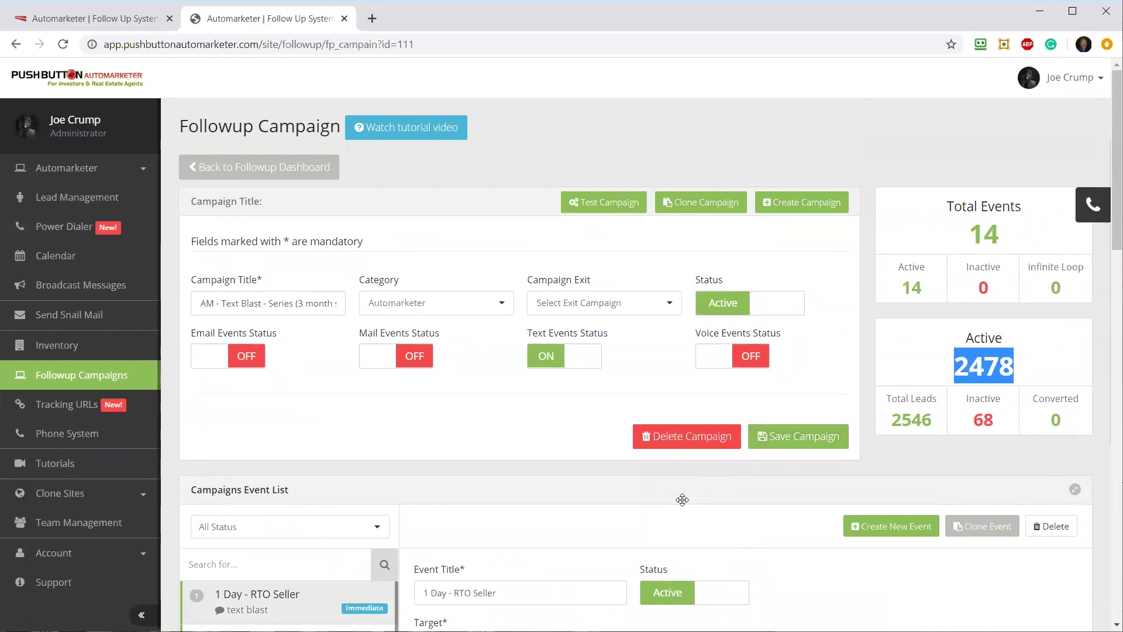
pyautogui.scroll(-3, 693, 504)
pyautogui.scroll(-3, 693, 504)
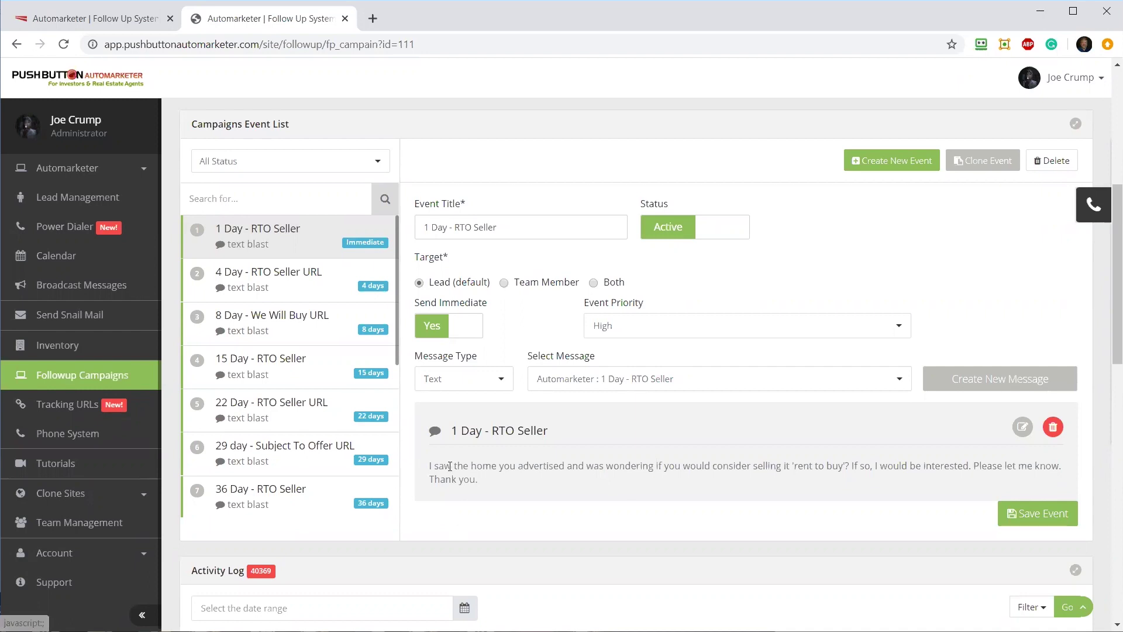
pyautogui.moveTo(451, 479); pyautogui.dragTo(443, 466)
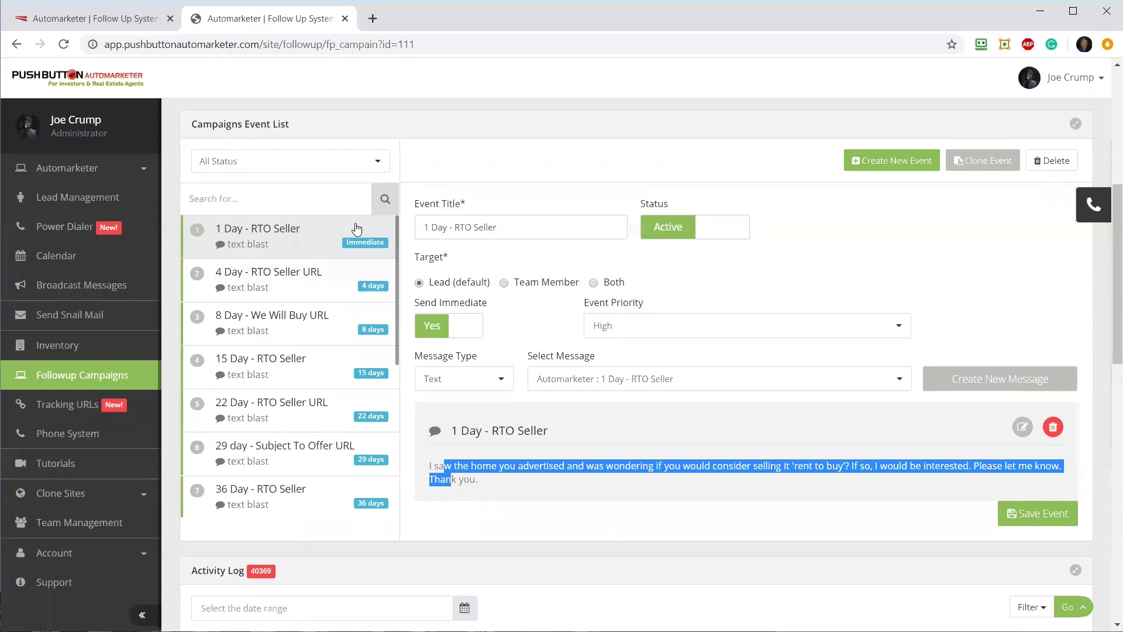
# Keep the Start Unit at Hours and set Send Immediate to Yes.
pyautogui.click(436, 329)
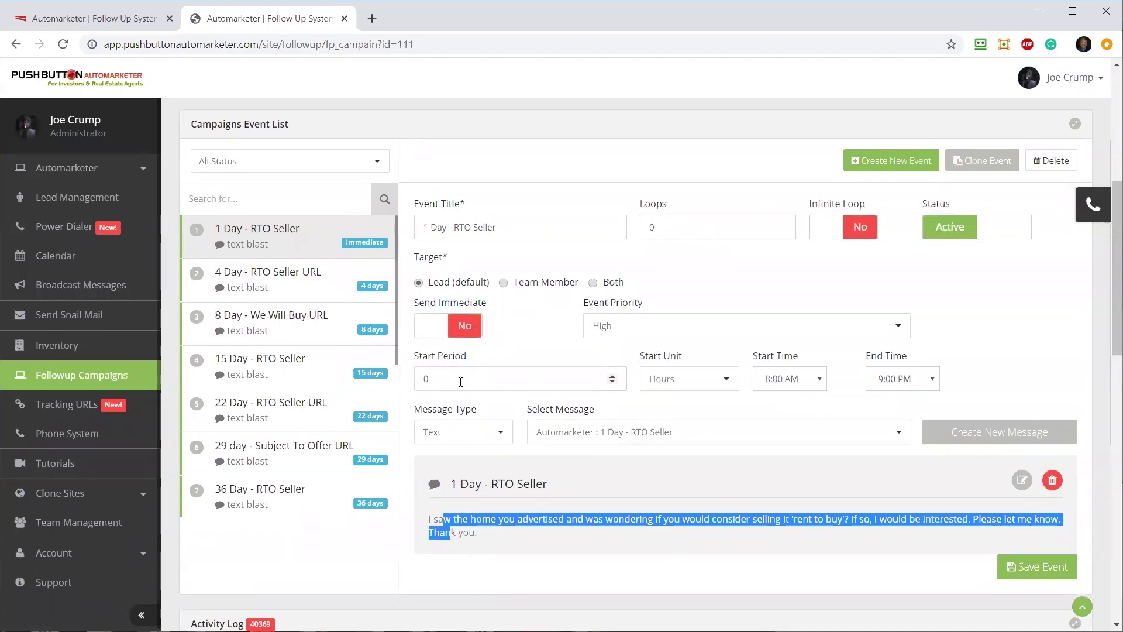
pyautogui.click(682, 379)
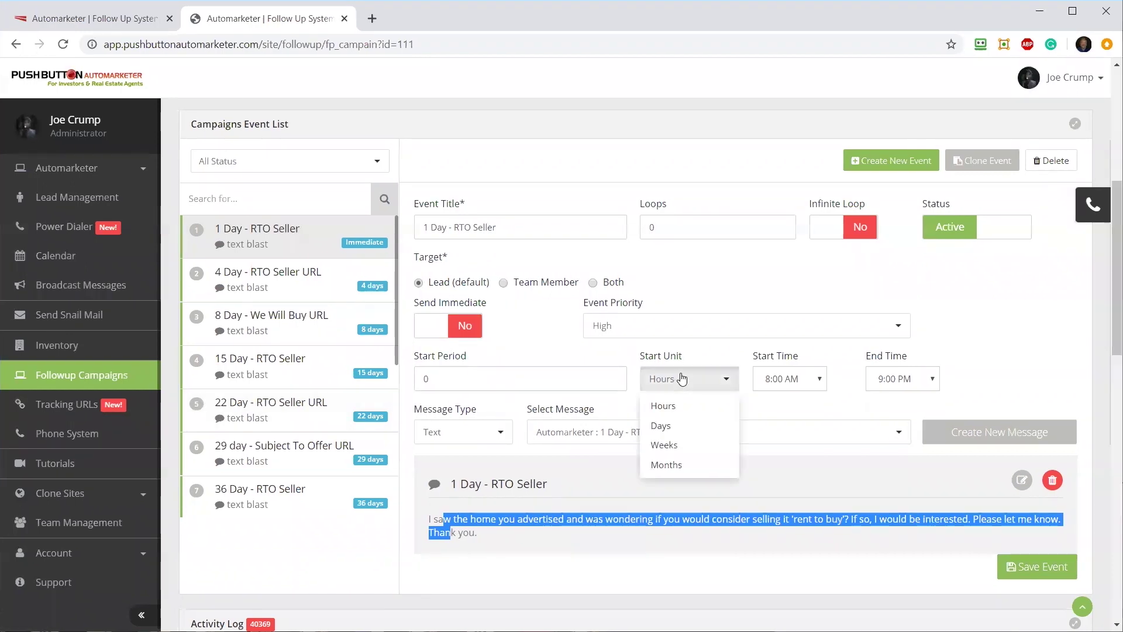
pyautogui.click(539, 351)
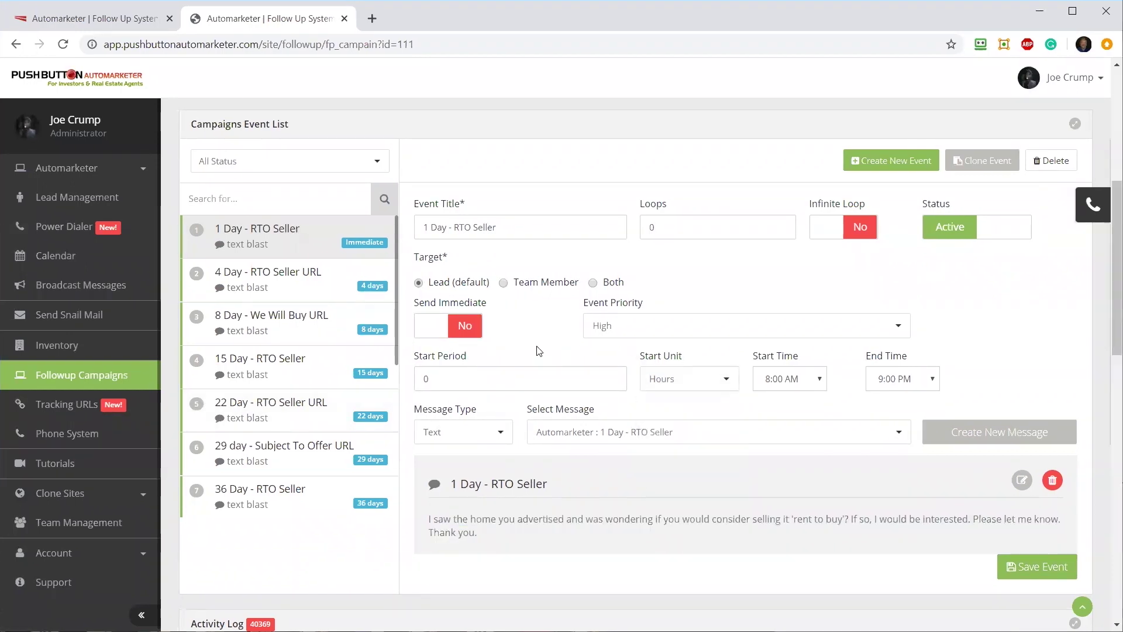
pyautogui.click(452, 328)
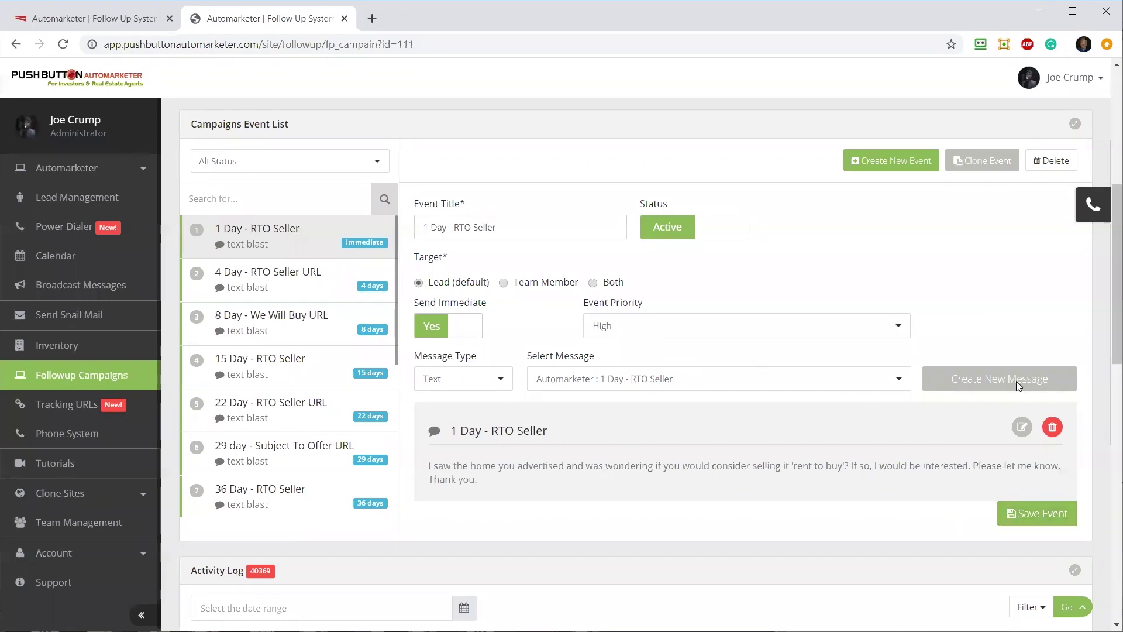
# Review the 1 Day - RTO Seller message without saving, then open the 4 Day - RTO Seller URL event.
pyautogui.click(1021, 434)
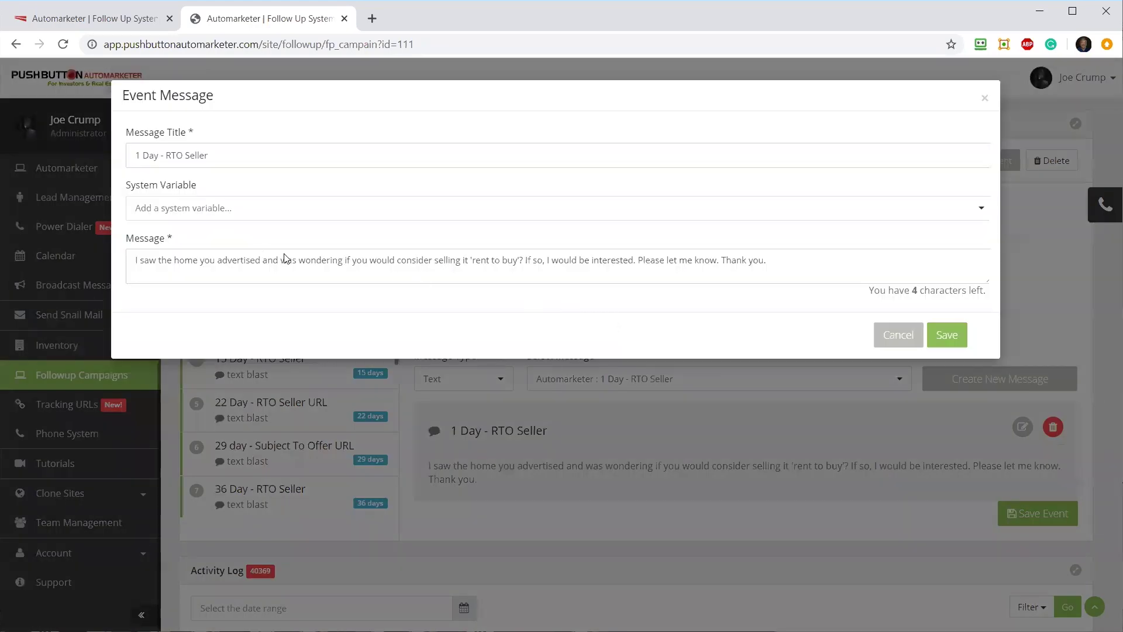
pyautogui.moveTo(261, 260); pyautogui.dragTo(759, 260)
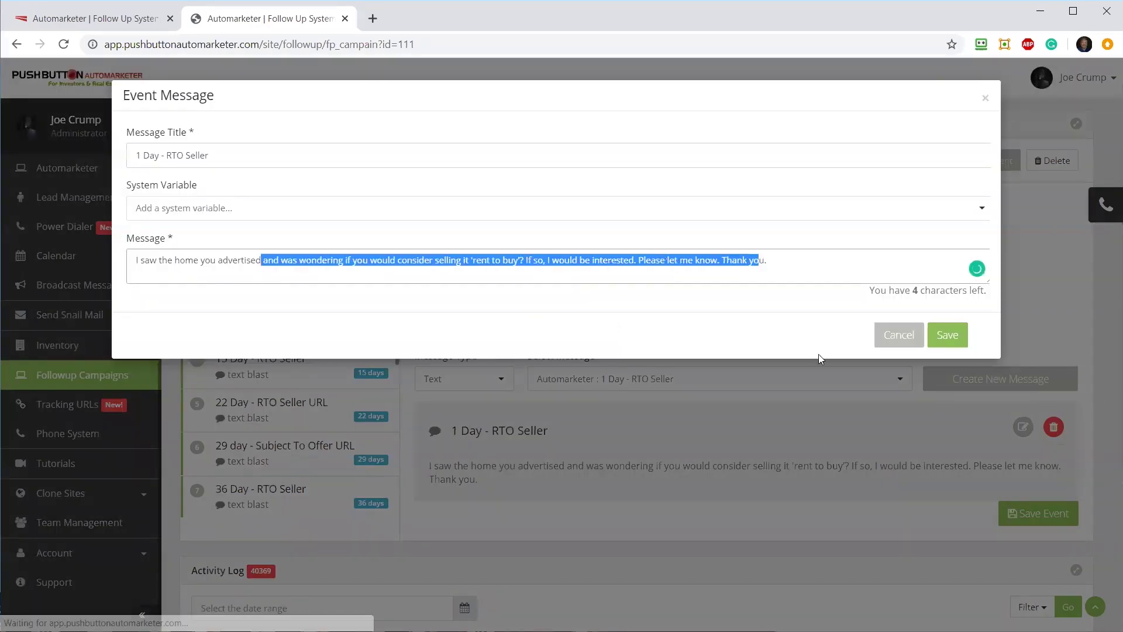
pyautogui.click(899, 337)
pyautogui.click(259, 284)
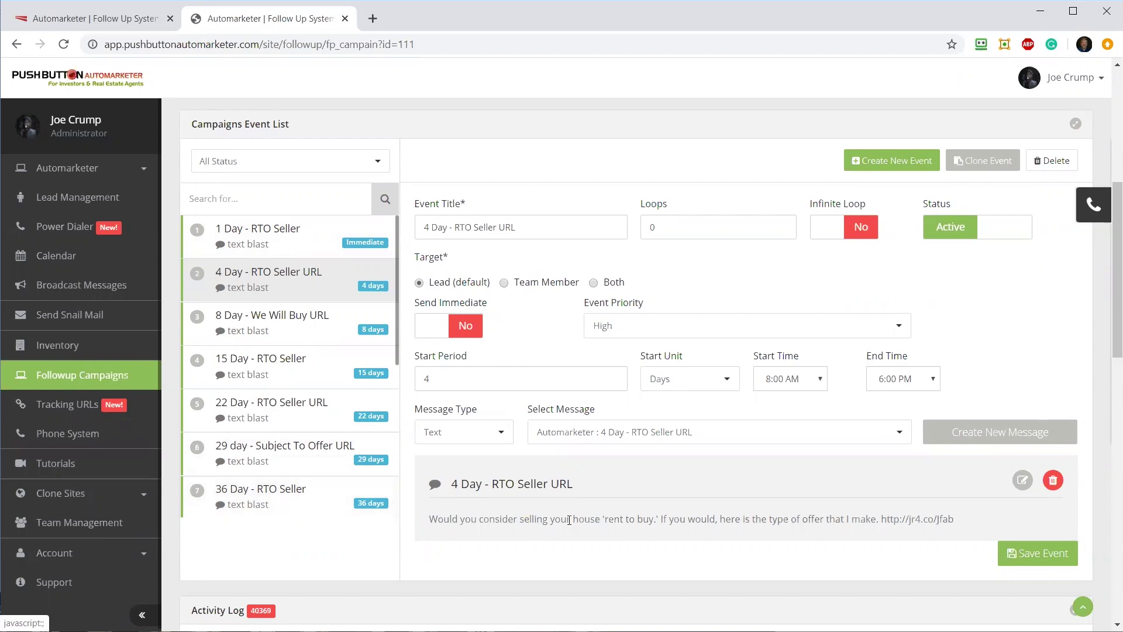
# Highlight the 4 Day rent-to-buy message and its jr4.co link, then open the 8 Day - We Will Buy URL event.
pyautogui.moveTo(479, 520); pyautogui.dragTo(788, 507)
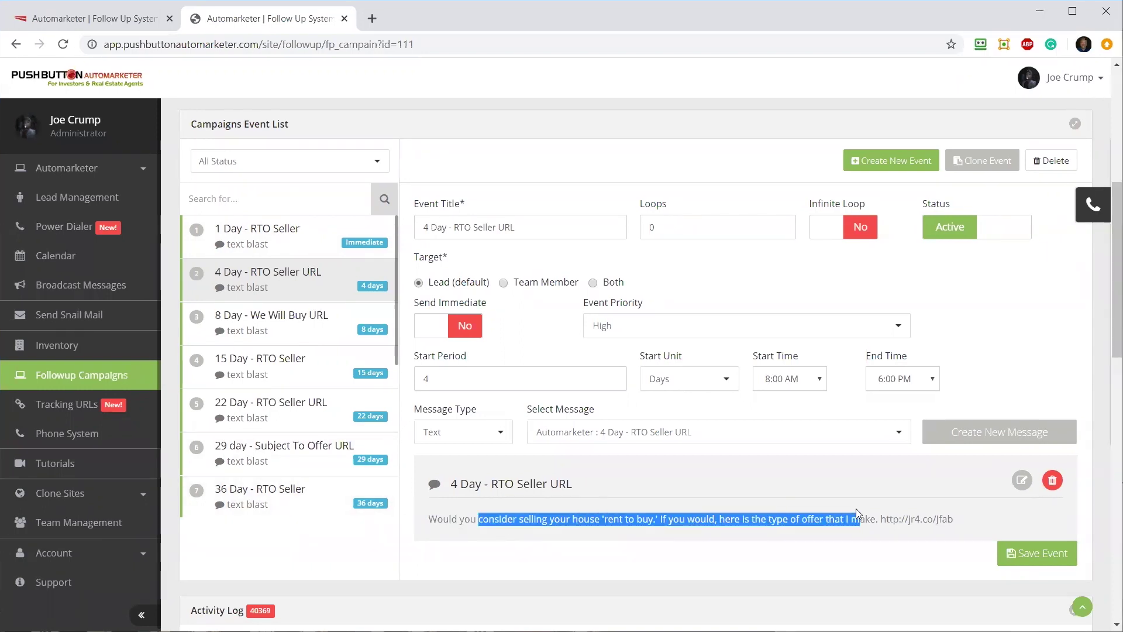
pyautogui.moveTo(856, 509); pyautogui.dragTo(943, 514)
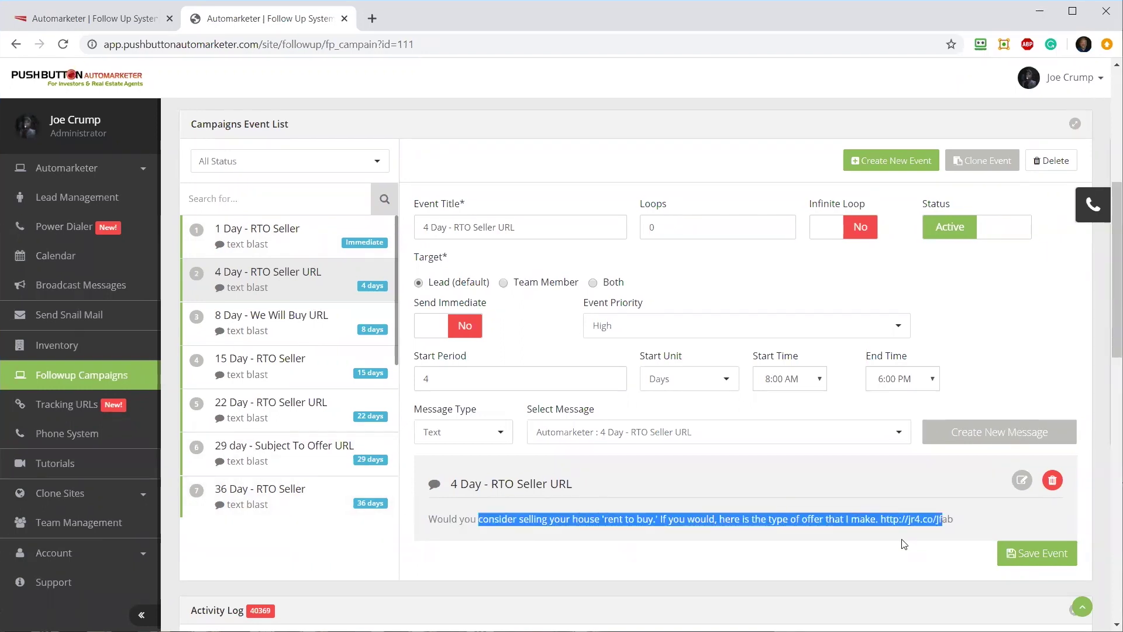
pyautogui.moveTo(899, 519); pyautogui.dragTo(945, 519)
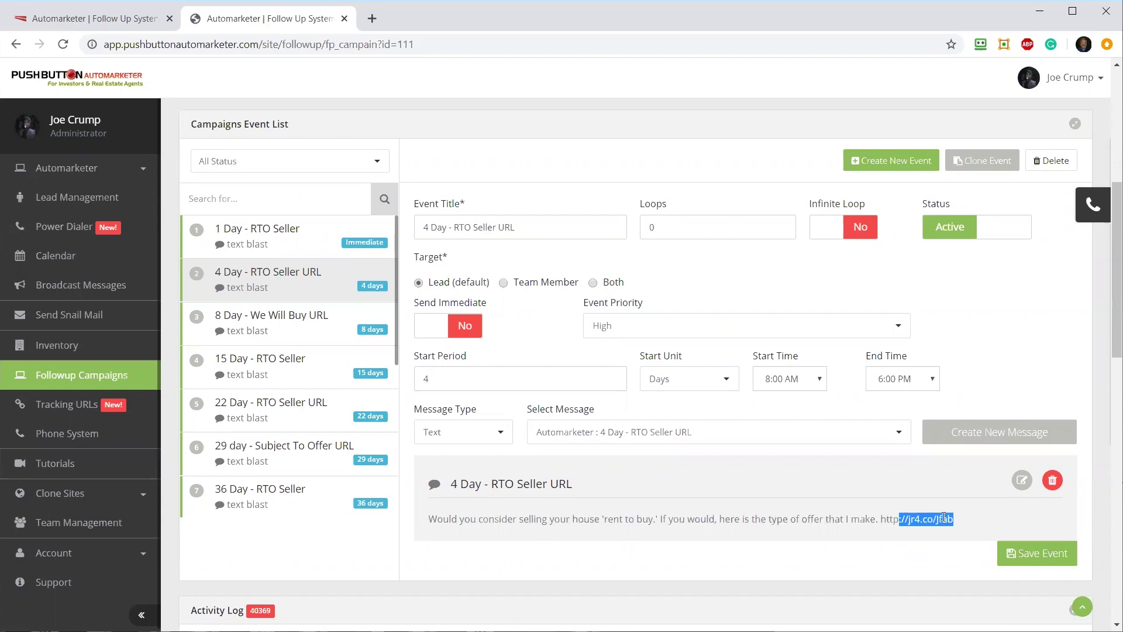
pyautogui.click(321, 318)
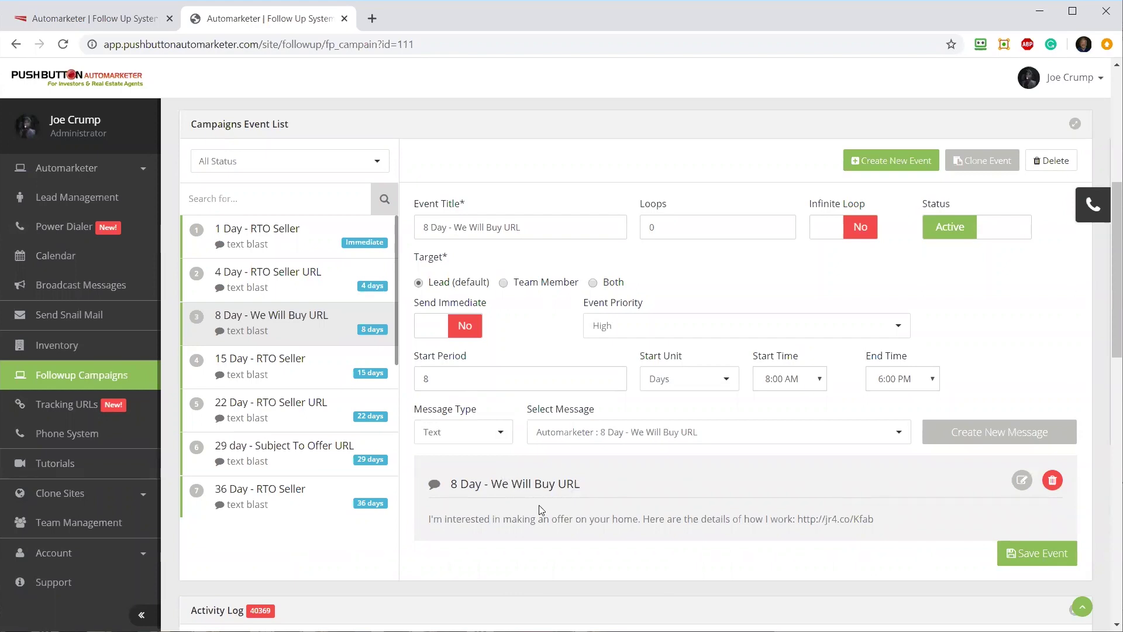
pyautogui.scroll(-4, 539, 510)
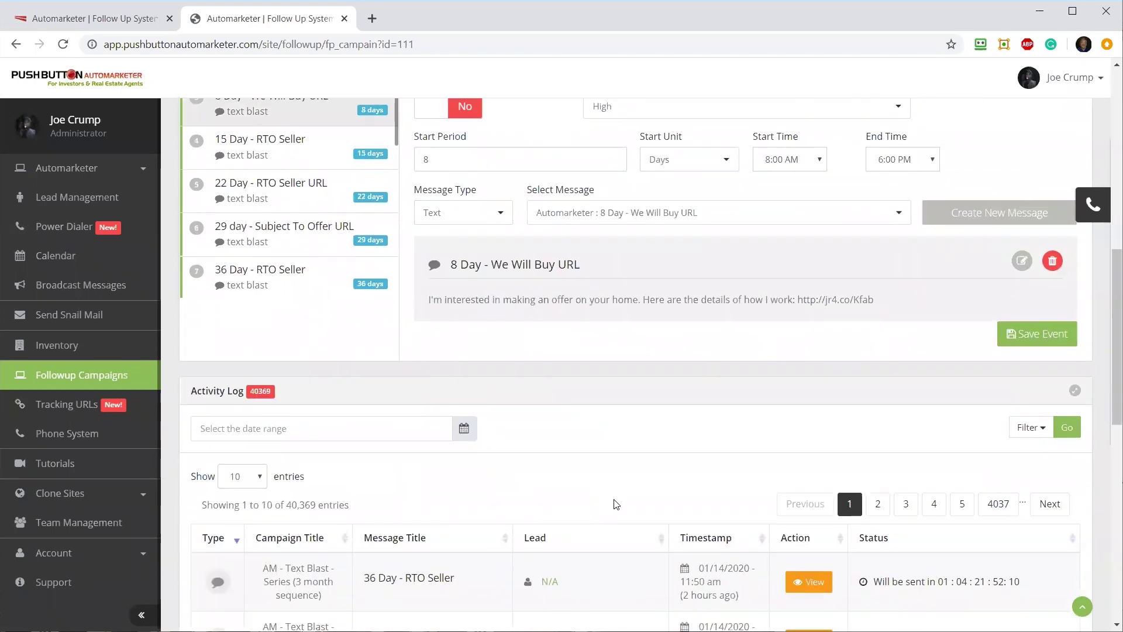
# Scroll to the Activity Log and highlight its total of 40,369 entries.
pyautogui.scroll(-4, 616, 505)
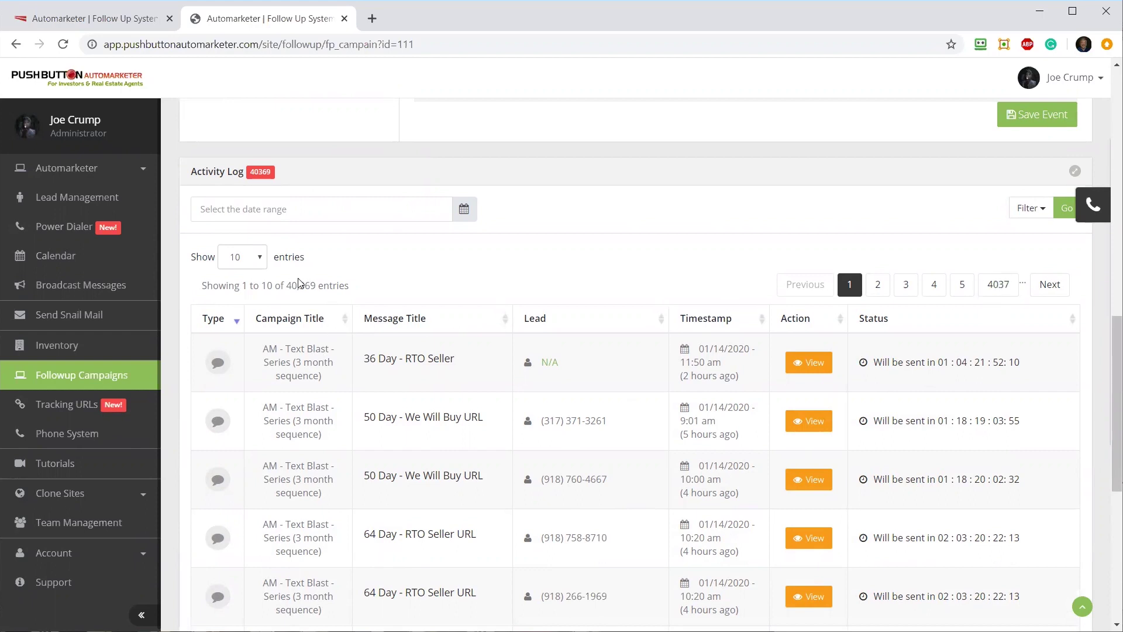
pyautogui.moveTo(290, 285); pyautogui.dragTo(330, 286)
pyautogui.scroll(8, 611, 461)
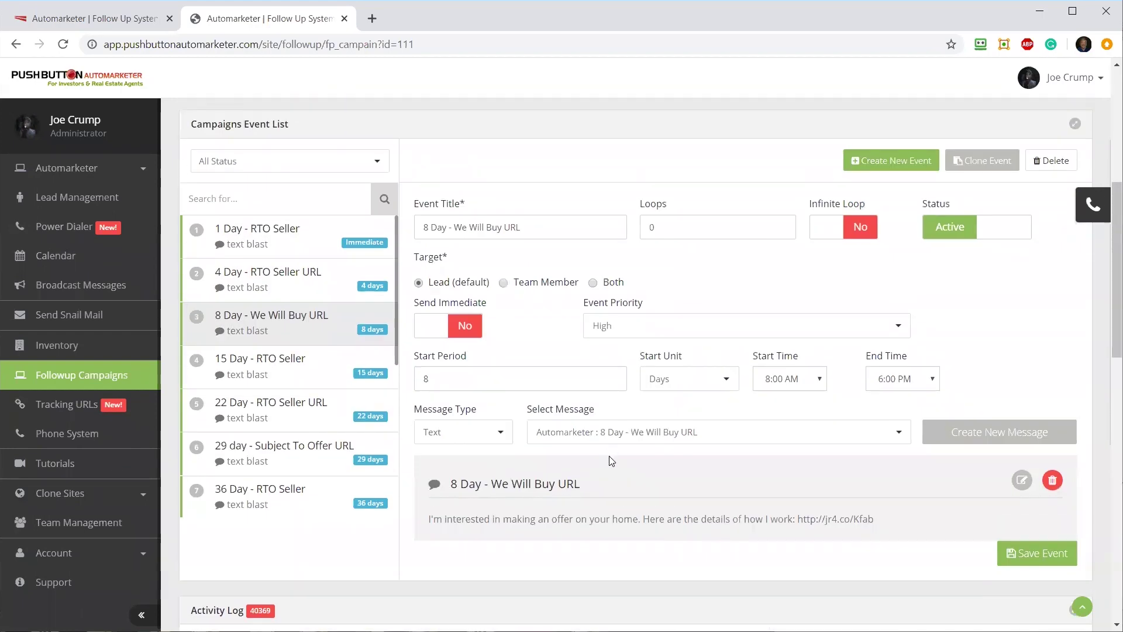